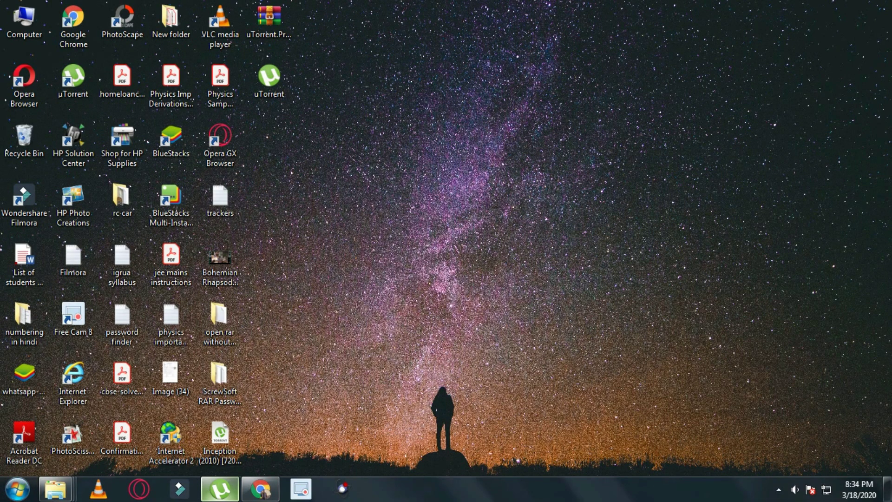
Switch to µTorrent and open the Connection page of its preferences
{"action": "left_click", "coordinate": [219, 489]}
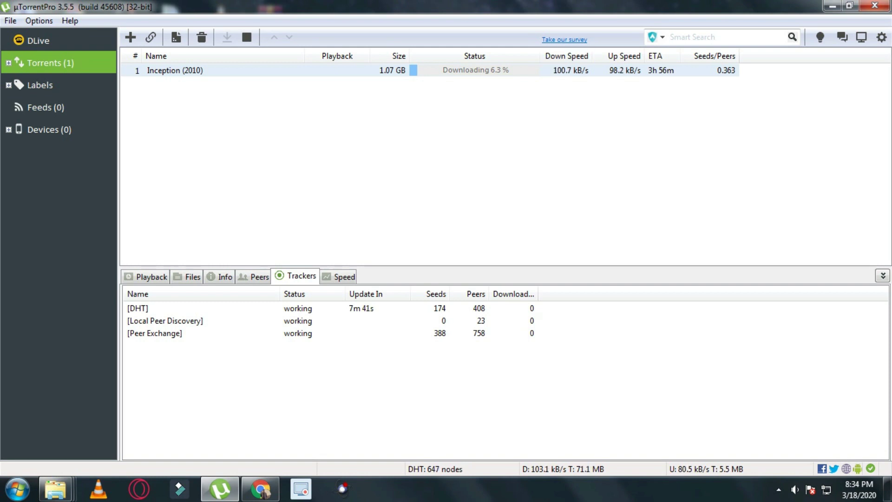
{"action": "key", "text": "alt+o"}
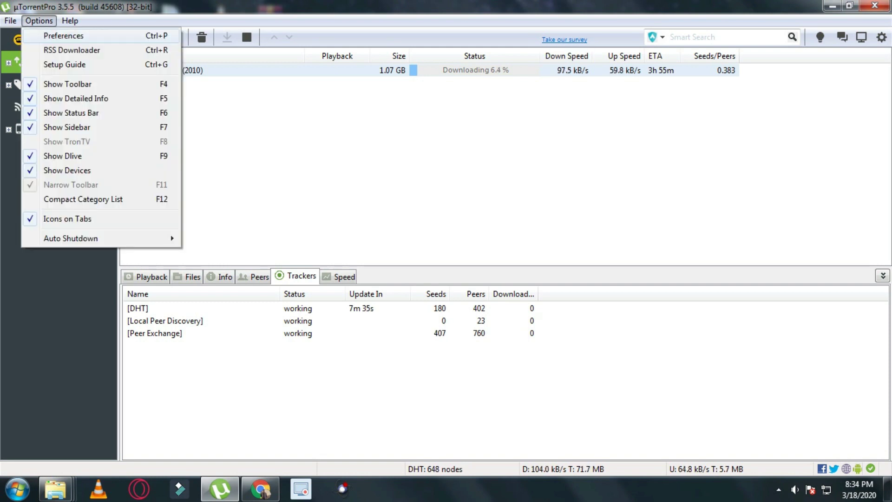
{"action": "key", "text": "Return"}
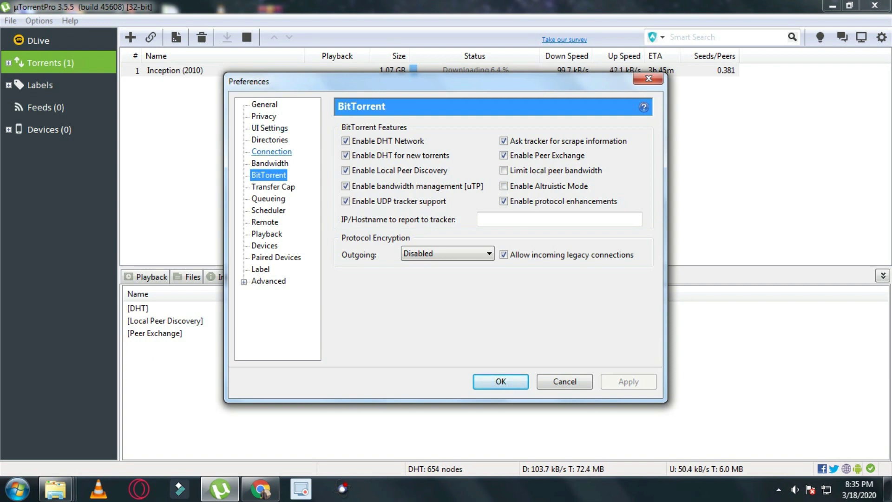
{"action": "left_click", "coordinate": [271, 152]}
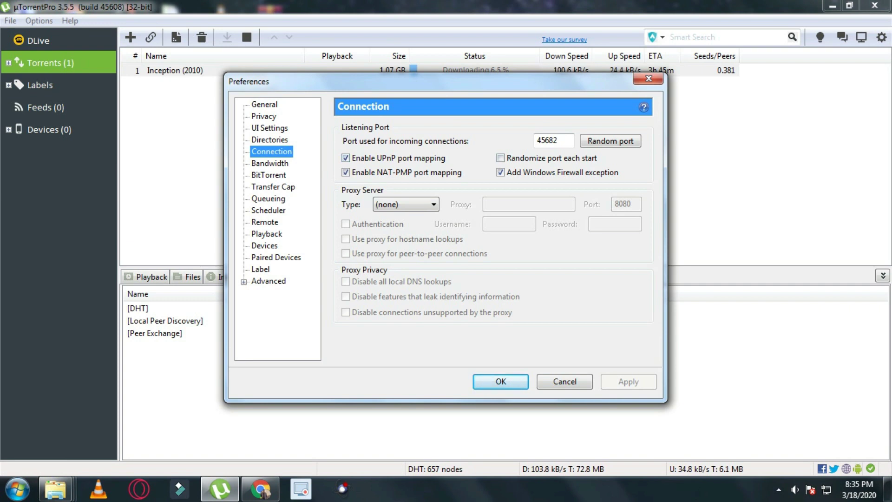
Check the listening port used for incoming connections in the Connection preferences
{"action": "left_click", "coordinate": [558, 141]}
{"action": "double_click", "coordinate": [558, 141]}
{"action": "left_click", "coordinate": [558, 140]}
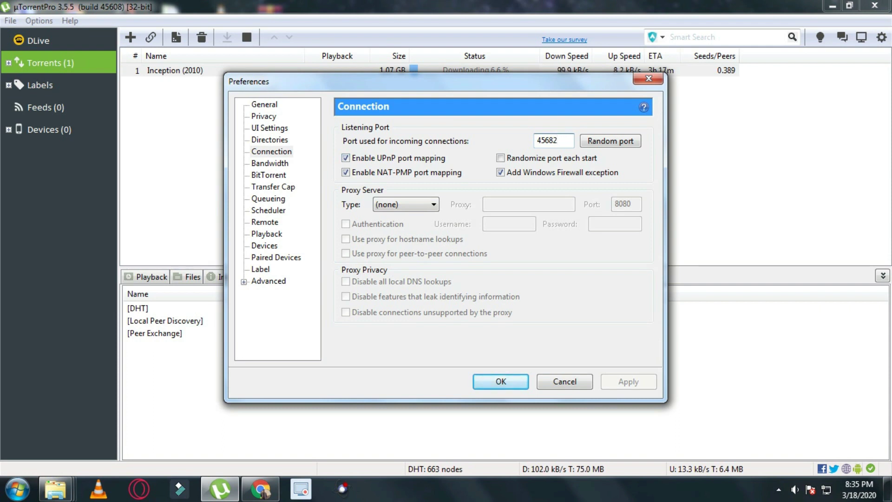
{"action": "left_click_drag", "start_coordinate": [558, 140], "coordinate": [538, 140]}
{"action": "left_click", "coordinate": [558, 141]}
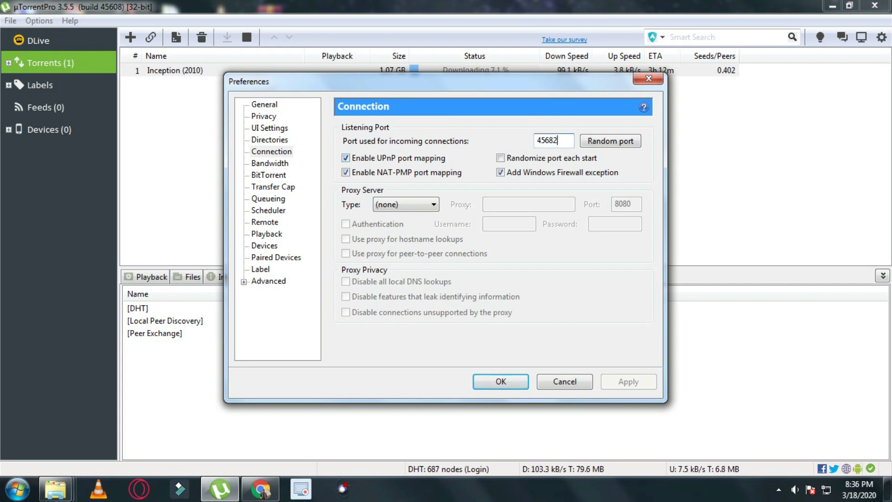
Set the number of upload slots per torrent to 25 in the Bandwidth preferences
{"action": "left_click", "coordinate": [269, 163]}
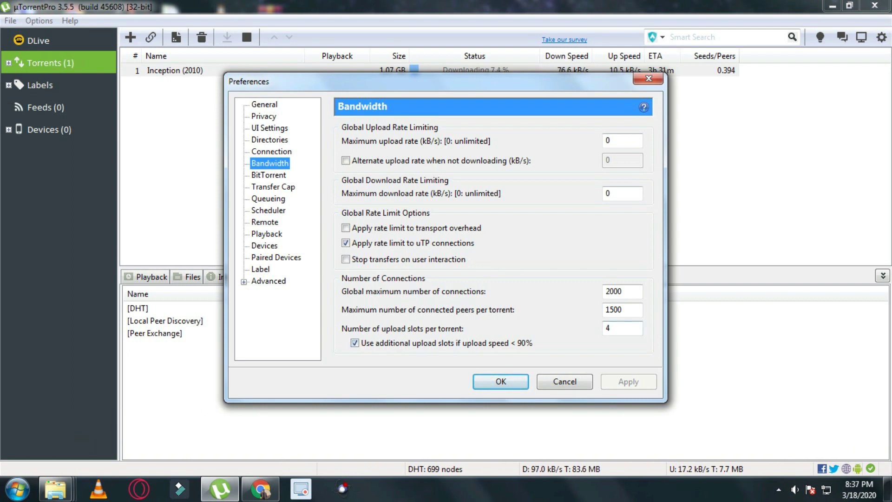
{"action": "left_click", "coordinate": [611, 328]}
{"action": "key", "text": "BackSpace"}
{"action": "type", "text": "25"}
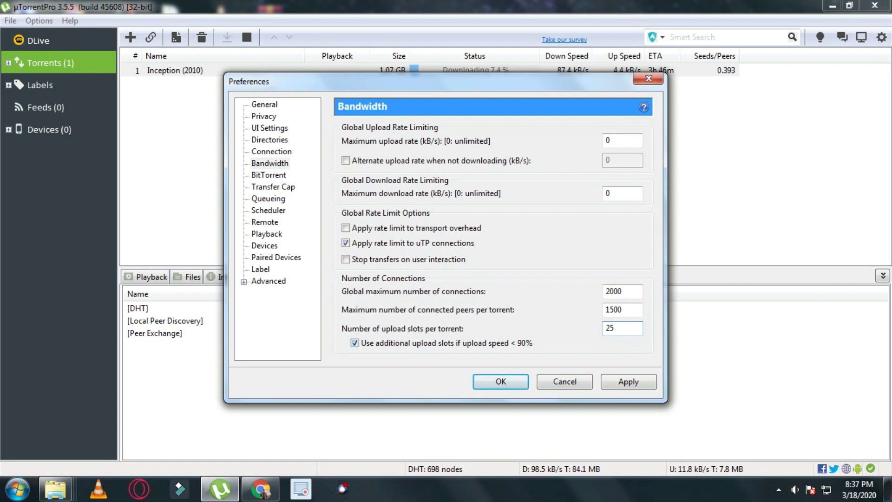
Set the outgoing protocol encryption to Enabled in the BitTorrent preferences
{"action": "left_click", "coordinate": [268, 175]}
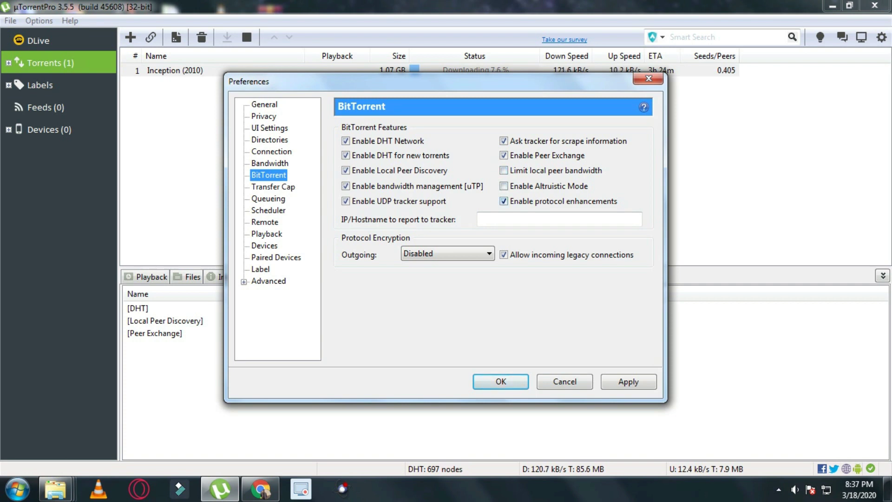
{"action": "left_click", "coordinate": [447, 253]}
{"action": "left_click", "coordinate": [447, 276]}
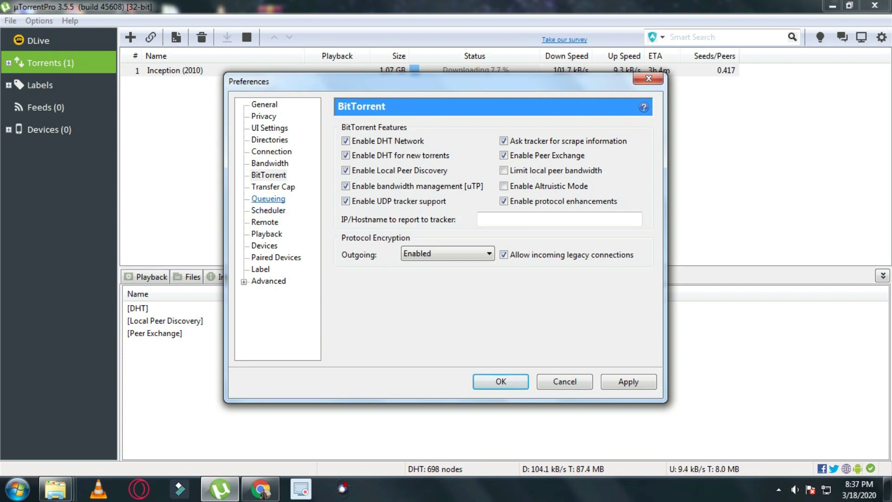
Set the advanced option bt.allow_same_ip to True
{"action": "left_click", "coordinate": [269, 281]}
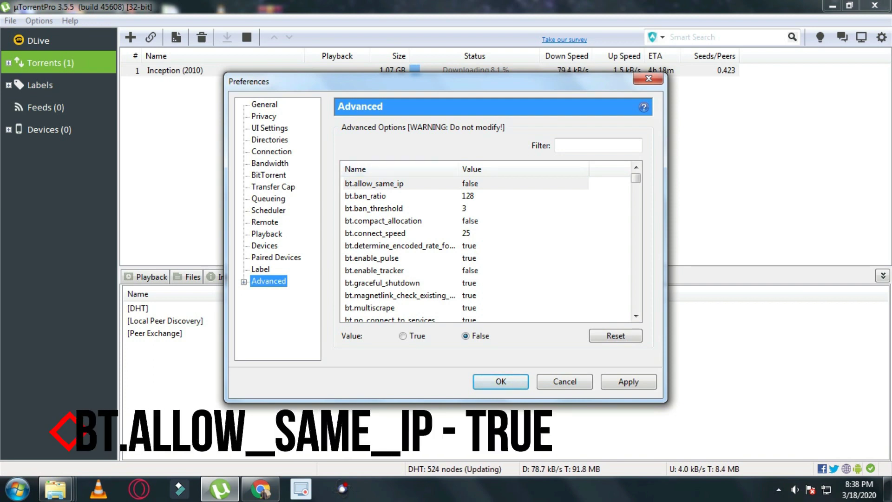
{"action": "left_click", "coordinate": [374, 184]}
{"action": "left_click", "coordinate": [403, 335]}
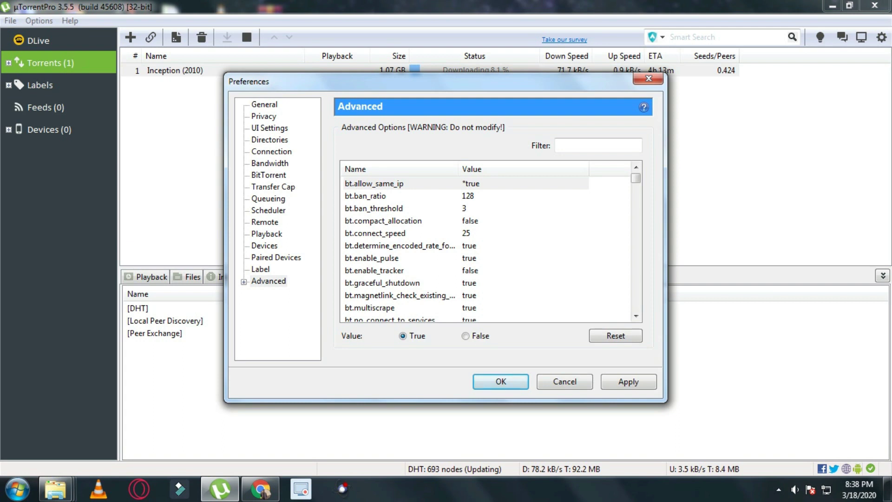
Set the advanced option dht.rate to 2
{"action": "scroll", "coordinate": [485, 247], "scroll_direction": "down", "scroll_amount": 7}
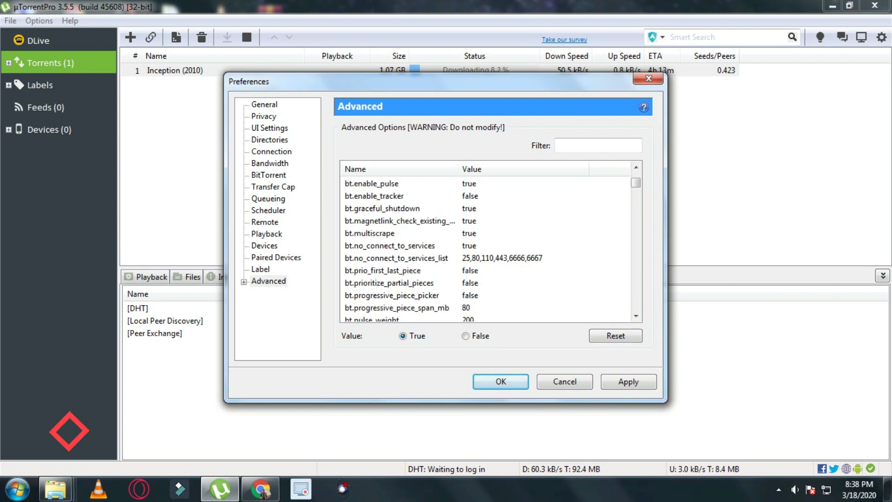
{"action": "scroll", "coordinate": [486, 246], "scroll_direction": "down", "scroll_amount": 5}
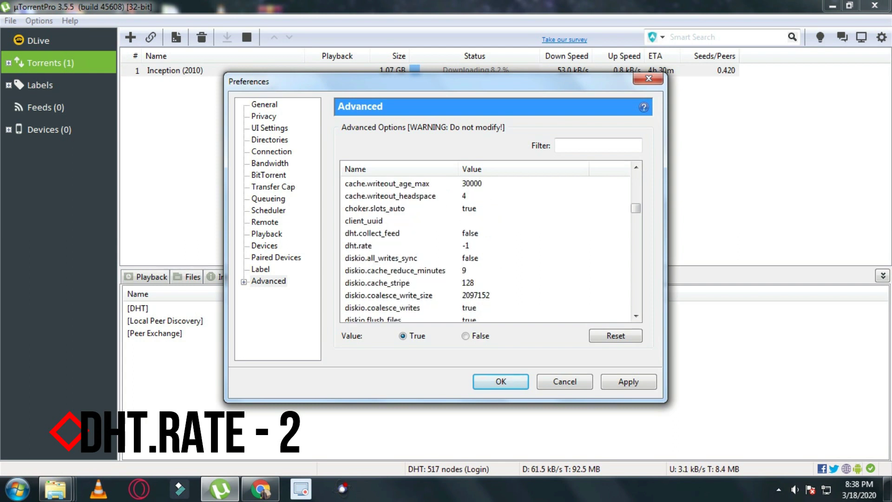
{"action": "scroll", "coordinate": [486, 246], "scroll_direction": "up", "scroll_amount": 1}
{"action": "left_click", "coordinate": [465, 245]}
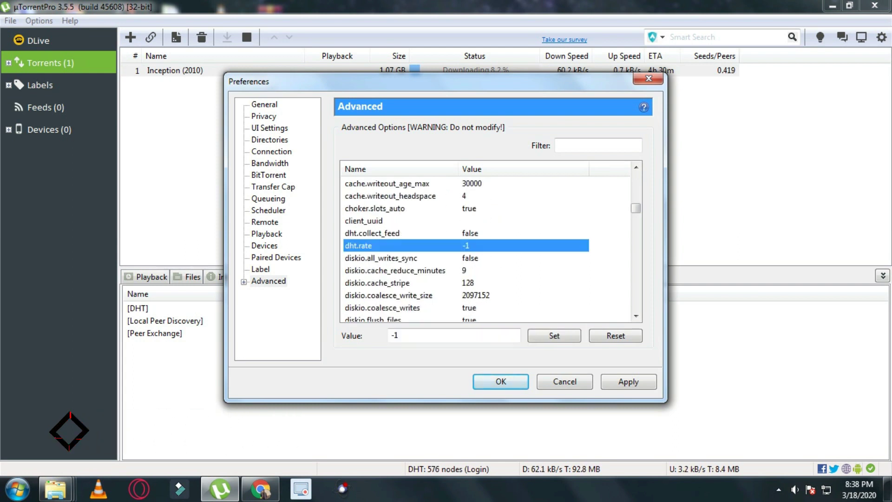
{"action": "double_click", "coordinate": [395, 335]}
{"action": "key", "text": "BackSpace"}
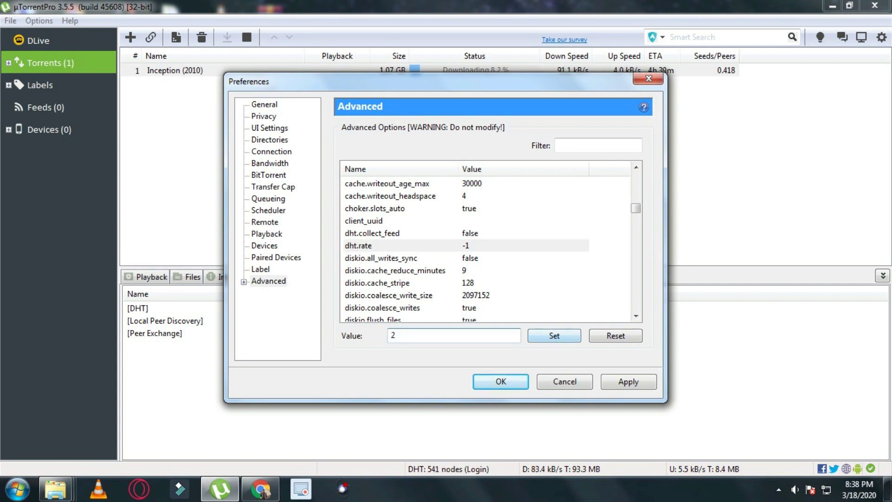
{"action": "left_click", "coordinate": [554, 336]}
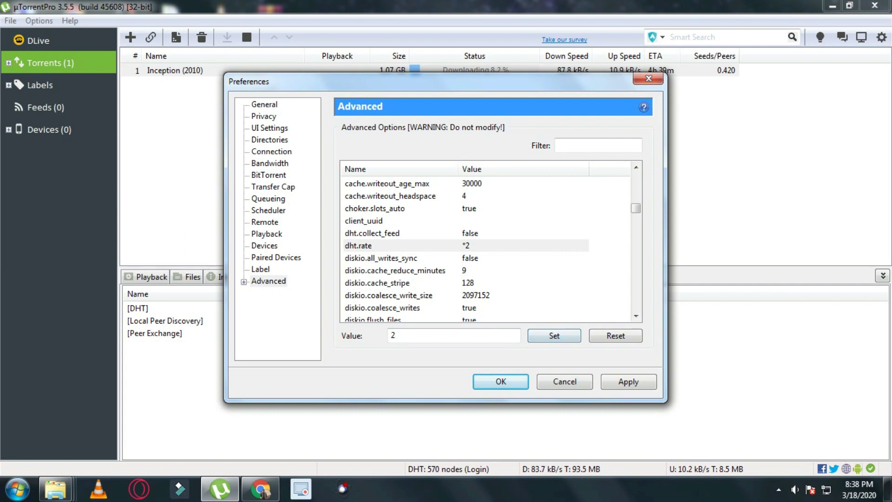
Set the advanced option rss.update_interval to 20, then apply all the preference changes and close the dialog
{"action": "scroll", "coordinate": [488, 251], "scroll_direction": "down", "scroll_amount": 20}
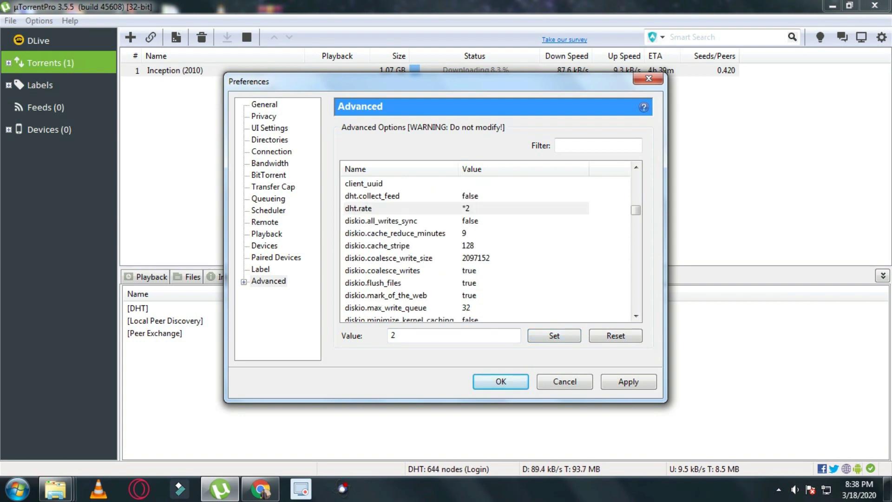
{"action": "scroll", "coordinate": [488, 251], "scroll_direction": "down", "scroll_amount": 20}
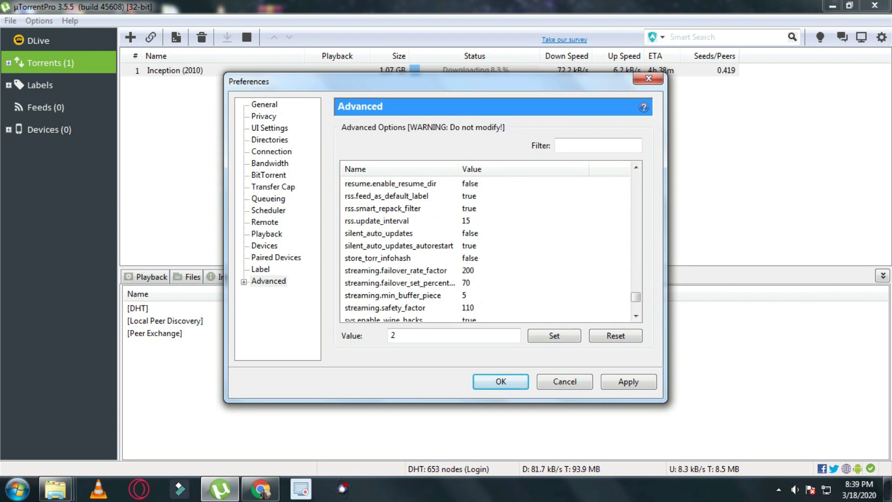
{"action": "scroll", "coordinate": [488, 251], "scroll_direction": "down", "scroll_amount": 4}
{"action": "scroll", "coordinate": [488, 251], "scroll_direction": "up", "scroll_amount": 3}
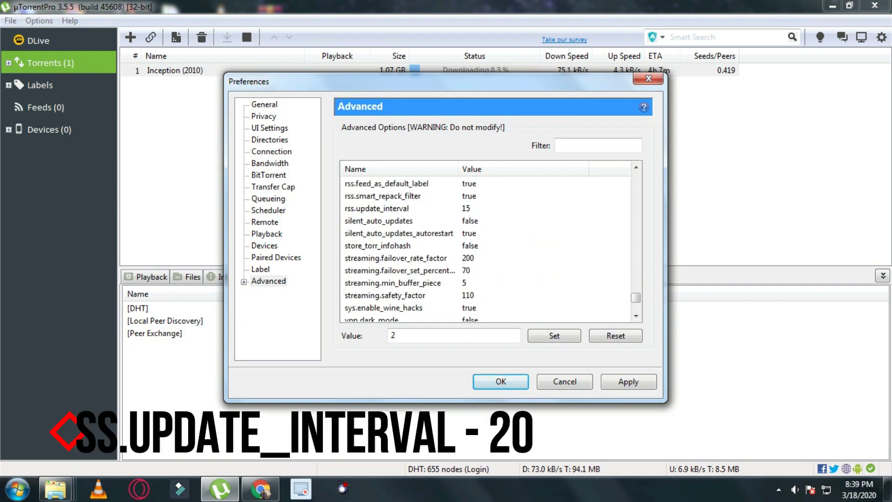
{"action": "left_click", "coordinate": [376, 208]}
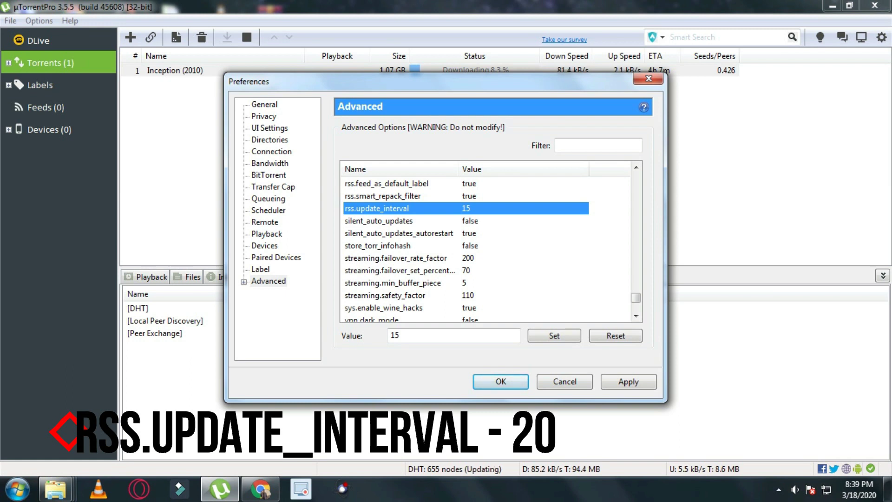
{"action": "double_click", "coordinate": [394, 335]}
{"action": "key", "text": "BackSpace"}
{"action": "type", "text": "20"}
{"action": "left_click", "coordinate": [554, 336]}
{"action": "left_click", "coordinate": [628, 381]}
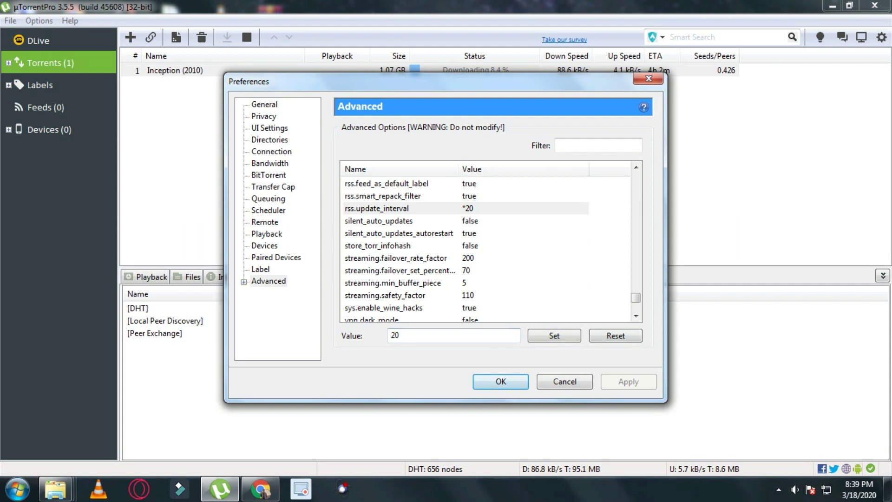
{"action": "left_click", "coordinate": [501, 382]}
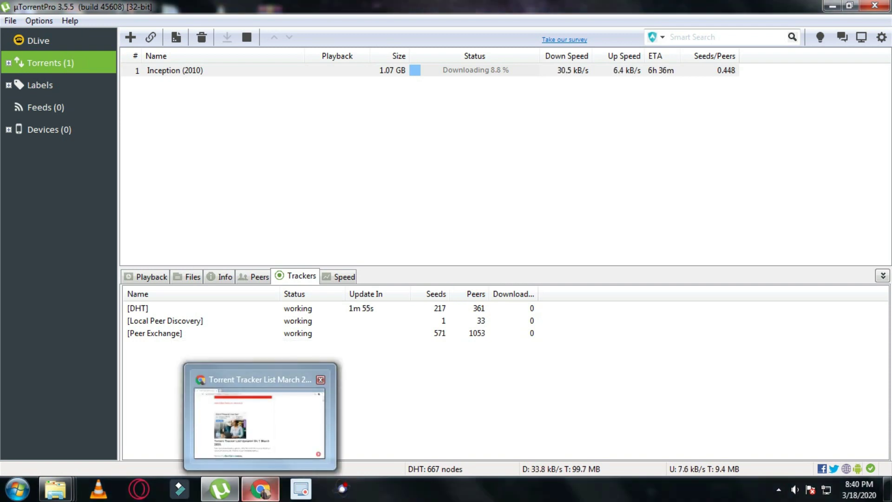
Switch to Chrome and copy the full list of tracker announce URLs from the torrenttrackerlist.com page
{"action": "left_click", "coordinate": [262, 490]}
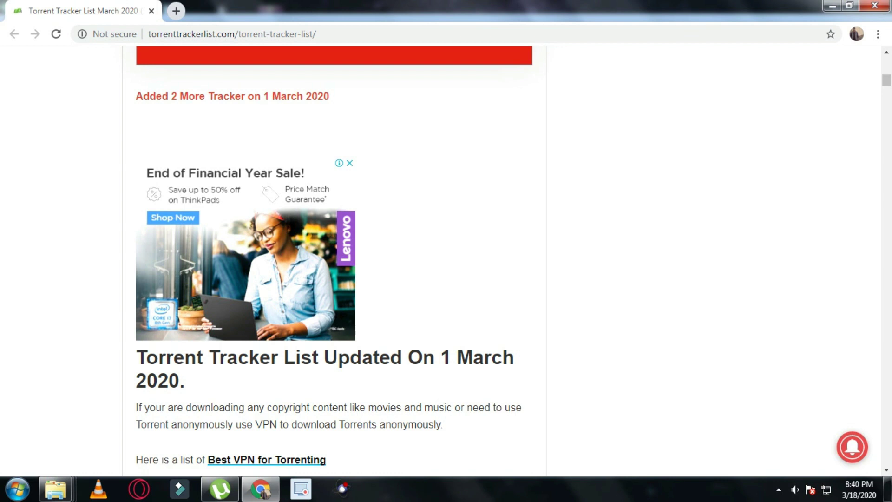
{"action": "scroll", "coordinate": [335, 261], "scroll_direction": "down", "scroll_amount": 10}
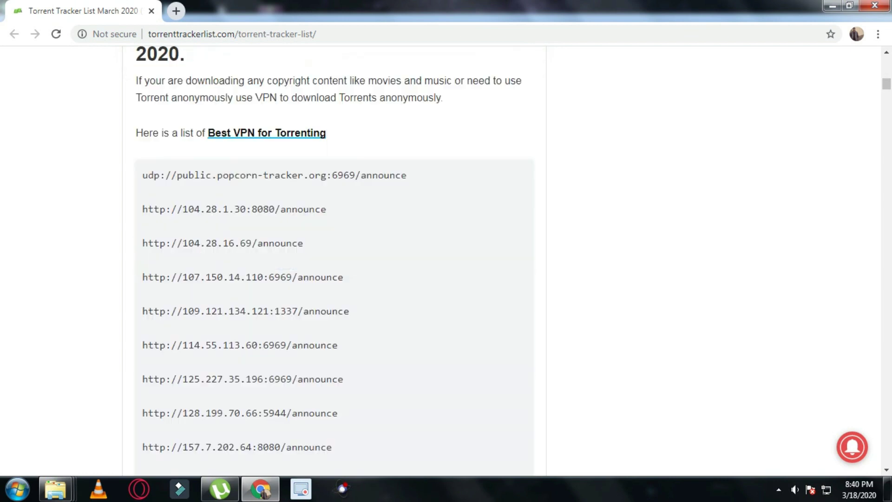
{"action": "scroll", "coordinate": [334, 261], "scroll_direction": "up", "scroll_amount": 5}
{"action": "left_click_drag", "start_coordinate": [142, 175], "coordinate": [349, 447]}
{"action": "scroll", "coordinate": [339, 447], "scroll_direction": "down", "scroll_amount": 7}
{"action": "scroll", "coordinate": [349, 437], "scroll_direction": "down", "scroll_amount": 20}
{"action": "scroll", "coordinate": [349, 170], "scroll_direction": "down", "scroll_amount": 7}
{"action": "left_click_drag", "start_coordinate": [349, 170], "coordinate": [137, 354]}
{"action": "right_click", "coordinate": [295, 318]}
{"action": "left_click", "coordinate": [320, 328]}
Return to µTorrent and paste the copied tracker list into the Trackers field of the Inception (2010) torrent's properties, confirming the change
{"action": "left_click", "coordinate": [219, 489]}
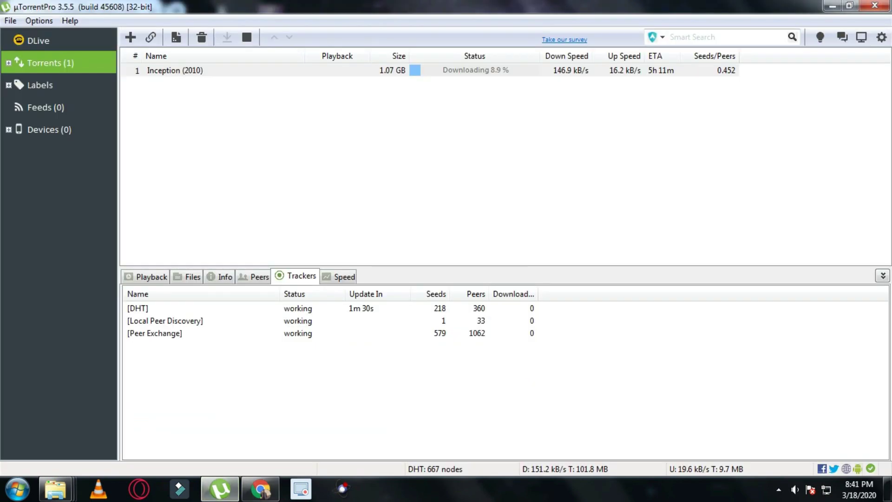
{"action": "left_click", "coordinate": [146, 277]}
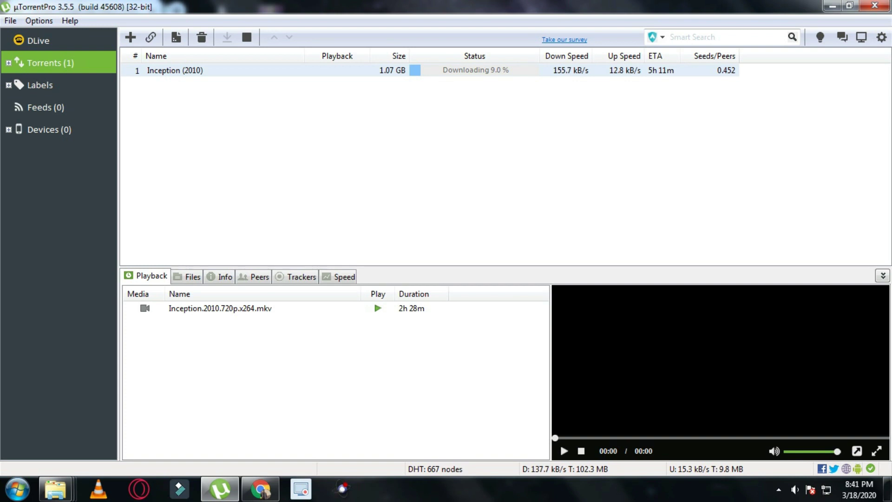
{"action": "right_click", "coordinate": [199, 70]}
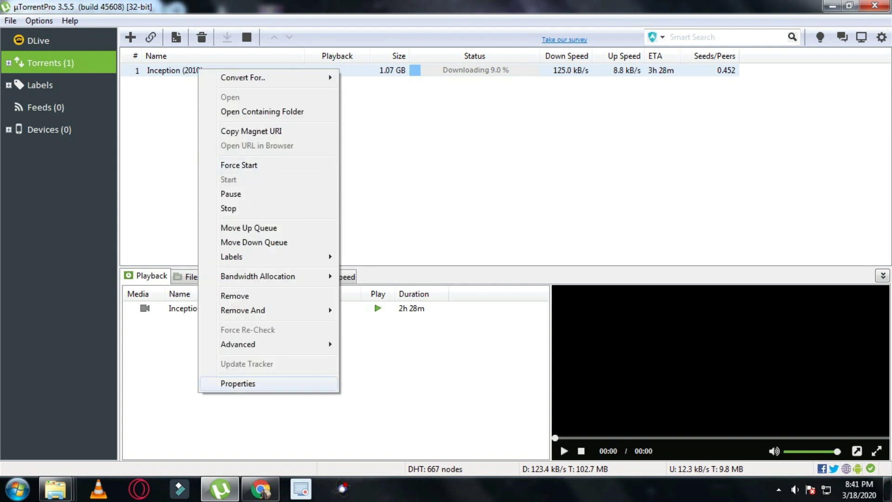
{"action": "left_click", "coordinate": [238, 383]}
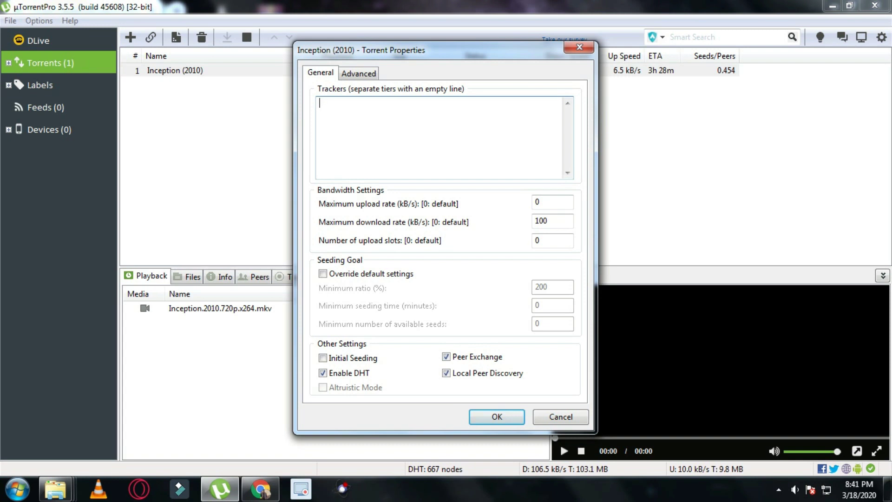
{"action": "right_click", "coordinate": [385, 135]}
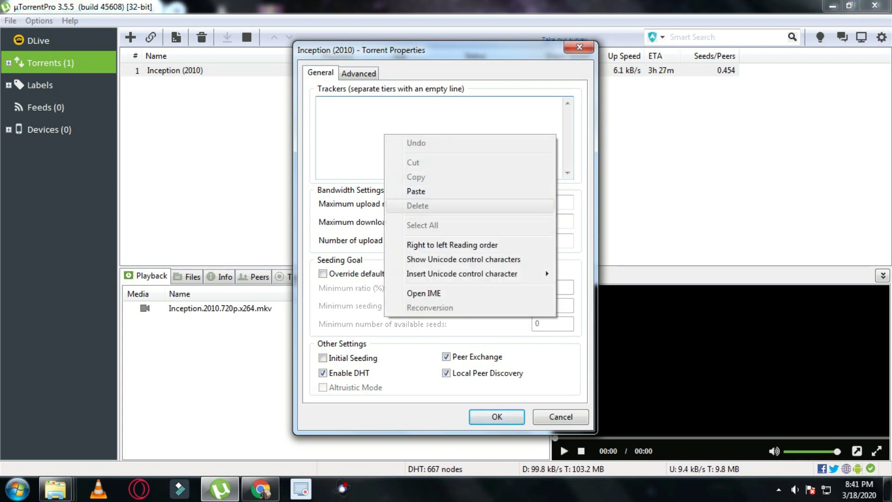
{"action": "left_click", "coordinate": [416, 191]}
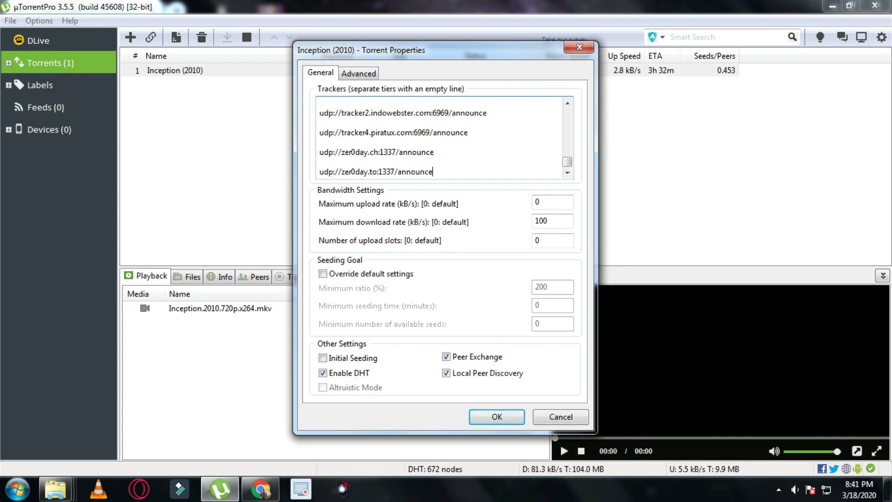
{"action": "key", "text": "Return"}
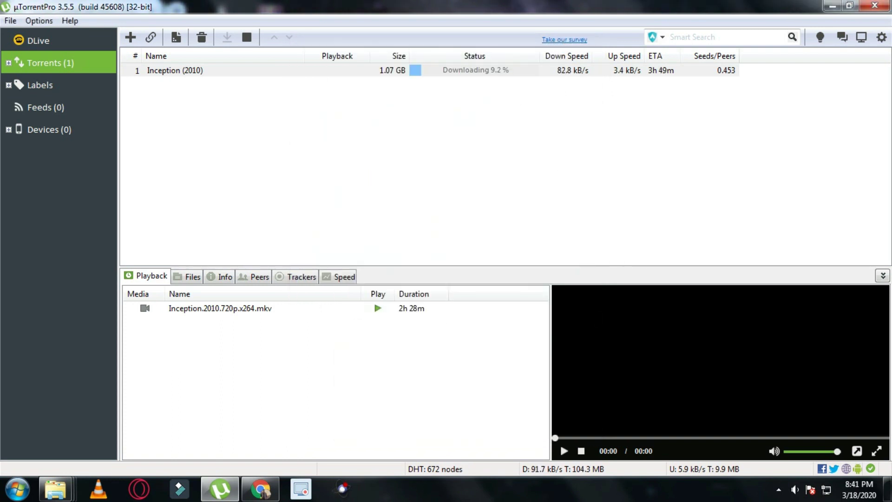
Update the trackers of the Inception (2010) torrent and look through its tracker list
{"action": "right_click", "coordinate": [213, 70]}
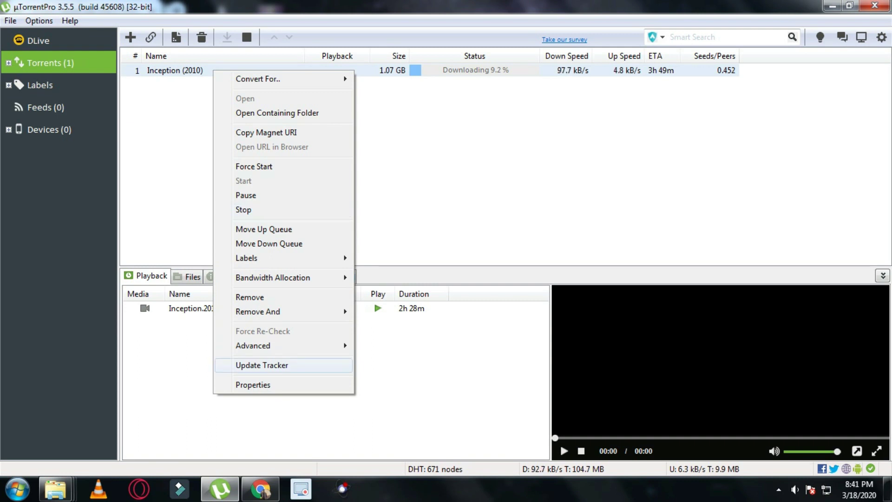
{"action": "left_click", "coordinate": [262, 365]}
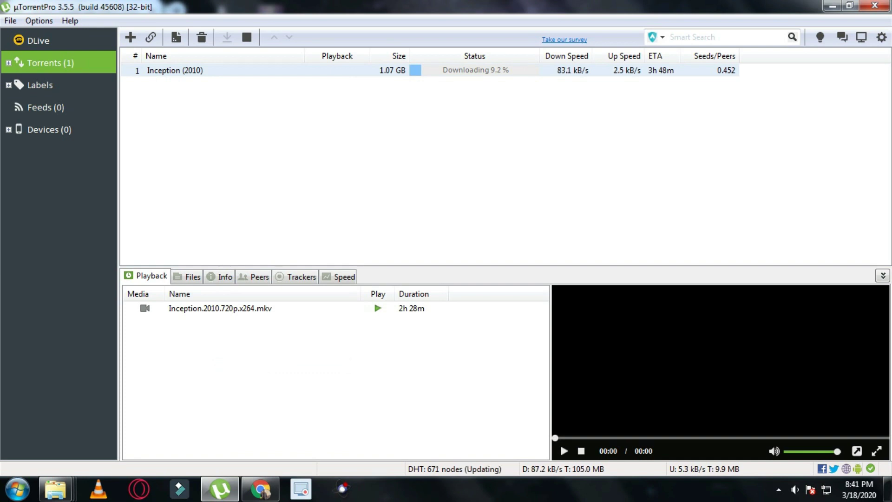
{"action": "left_click", "coordinate": [295, 277]}
{"action": "scroll", "coordinate": [500, 377], "scroll_direction": "down", "scroll_amount": 15}
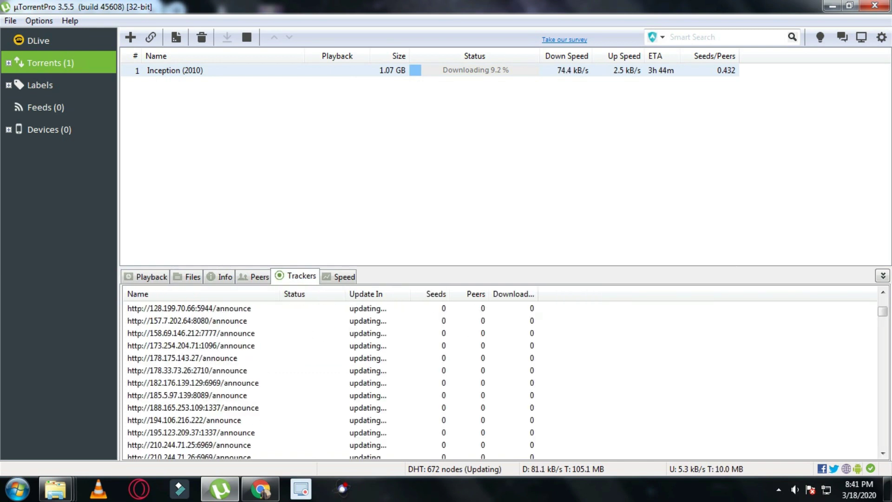
{"action": "scroll", "coordinate": [326, 372], "scroll_direction": "down", "scroll_amount": 15}
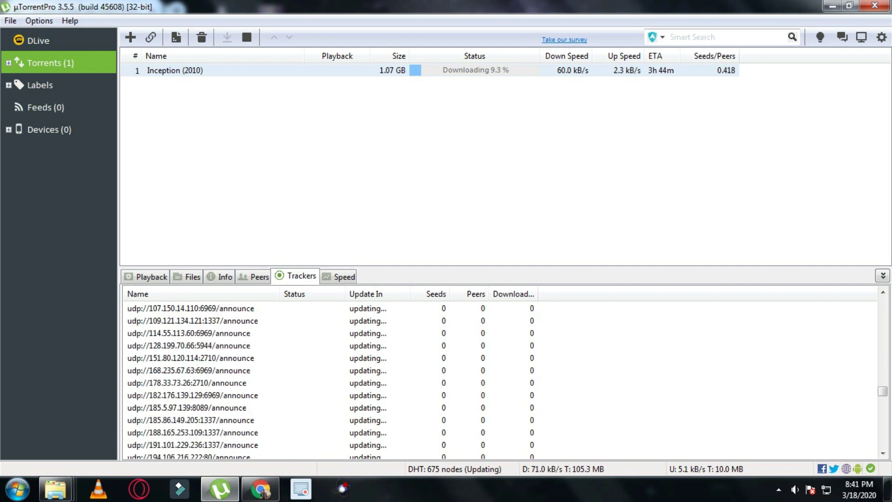
{"action": "scroll", "coordinate": [325, 372], "scroll_direction": "down", "scroll_amount": 4}
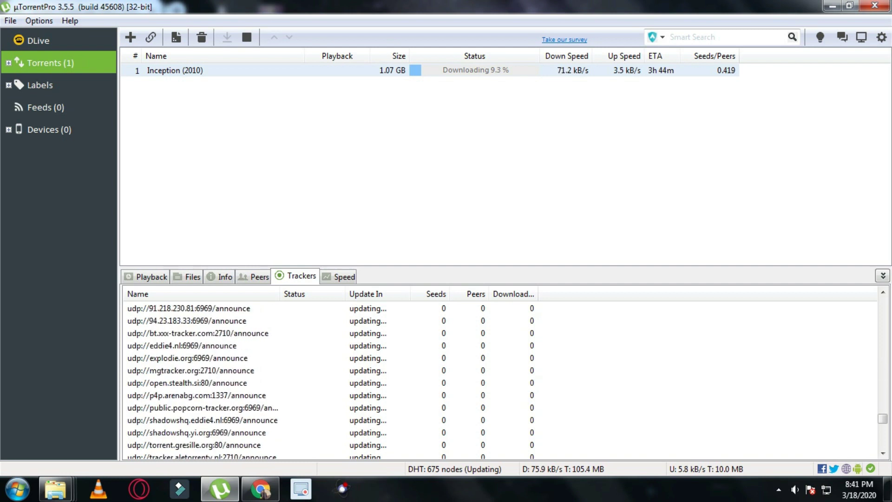
{"action": "scroll", "coordinate": [326, 371], "scroll_direction": "down", "scroll_amount": 4}
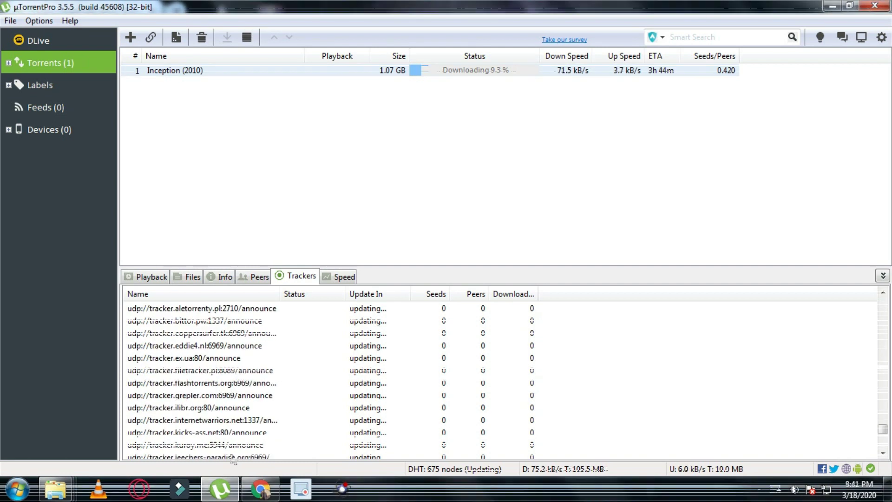